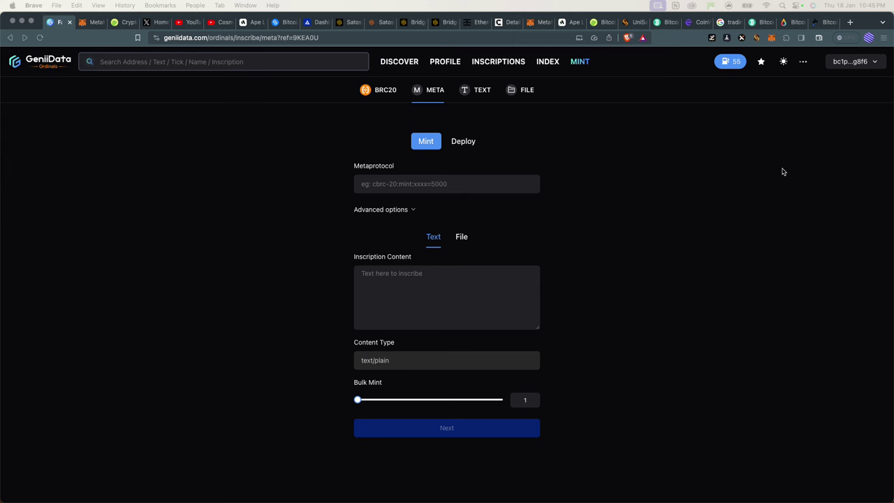
- Load moralis.io/faucets in a new tab and scroll down the faucet list
left_click(851, 23)
type("moralis.io/faucets/")
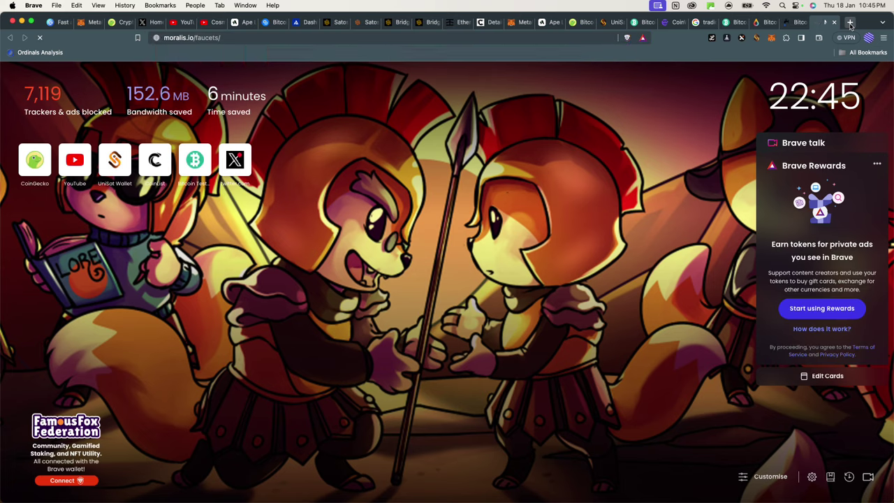
key("Return")
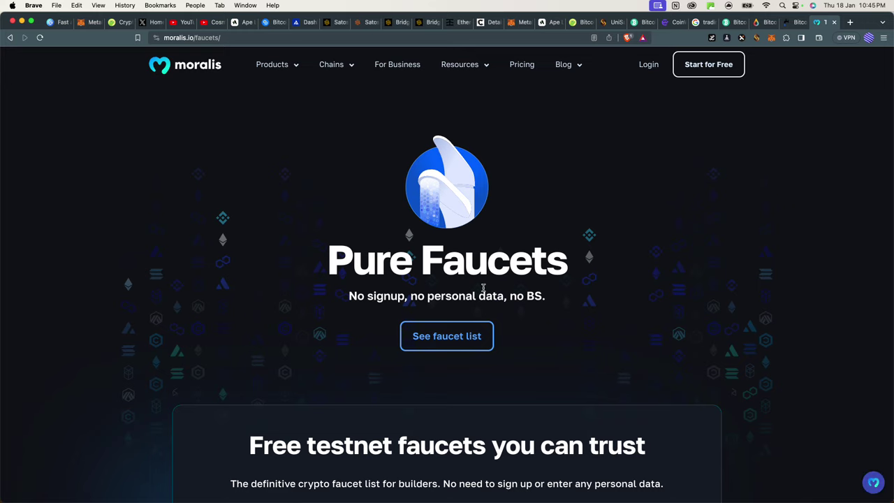
scroll(483, 308, "down", 3)
scroll(483, 308, "down", 1)
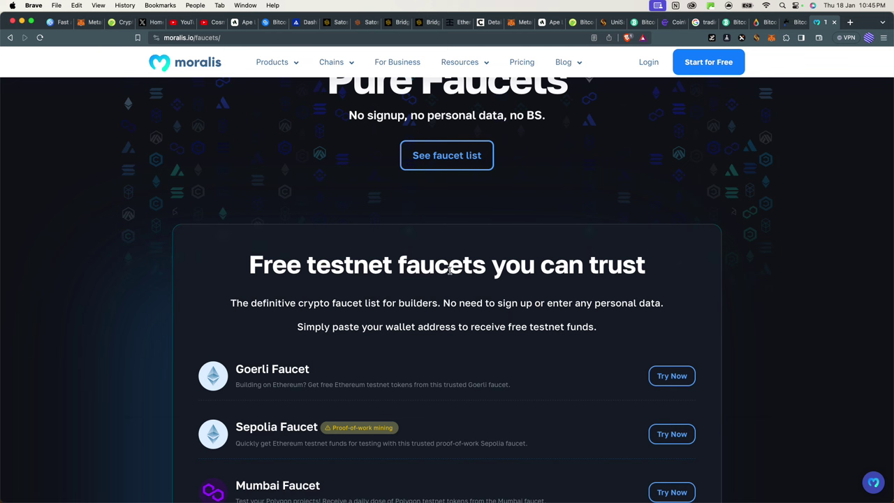
- Highlight the testnet faucets heading and the Sepolia Faucet heading while reviewing the list
left_click_drag(305, 264, 398, 301)
left_click(312, 265)
left_click(397, 266)
scroll(400, 356, "down", 1)
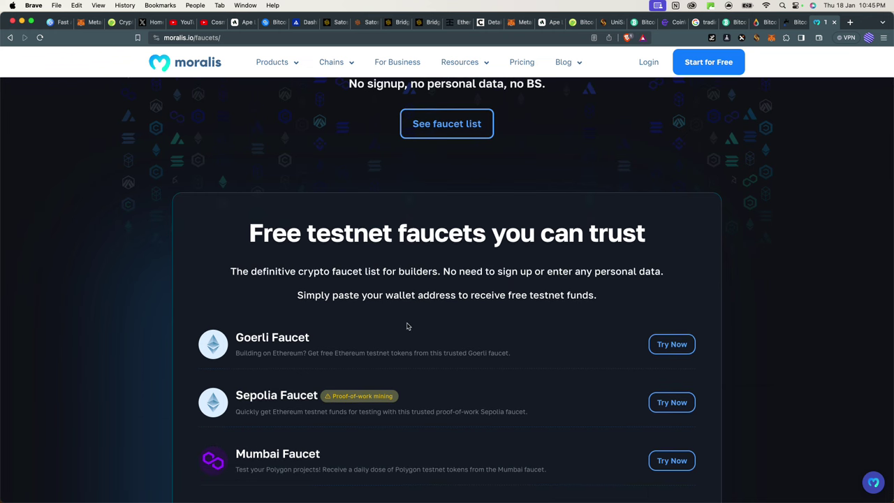
scroll(281, 416, "up", 5)
scroll(216, 369, "left", 2)
left_click_drag(68, 235, 338, 236)
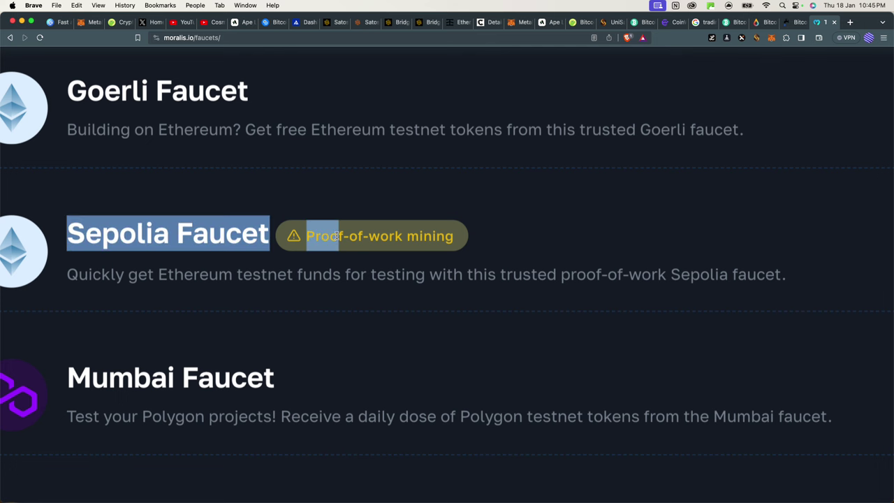
scroll(286, 168, "down", 5)
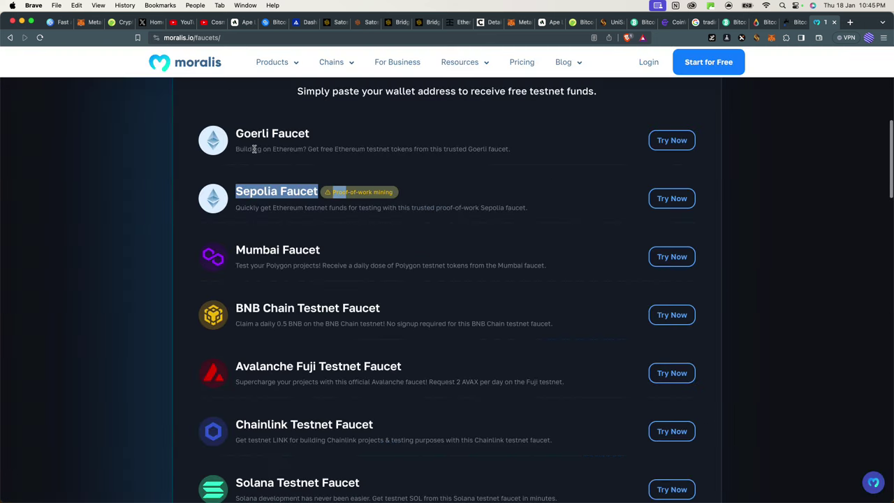
- Scroll back over the faucets and bring up the MetaMask wallet showing 0 ETH
left_click(271, 256)
scroll(271, 255, "up", 5)
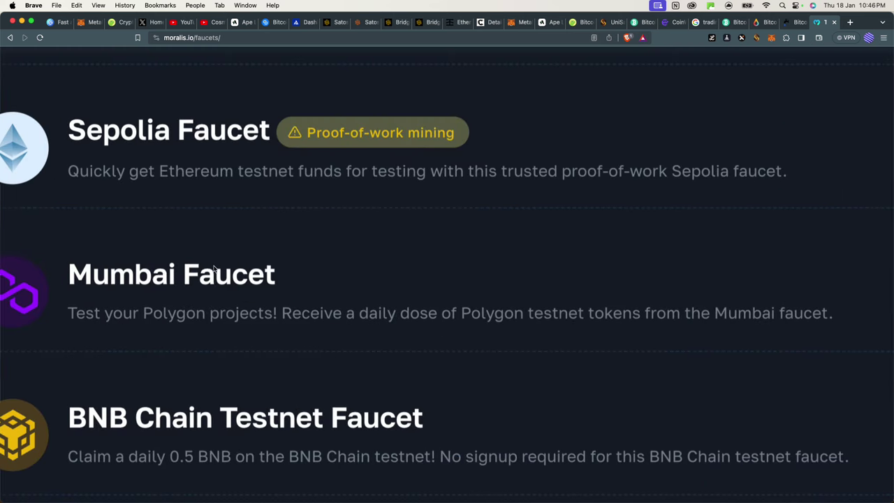
scroll(208, 271, "down", 5)
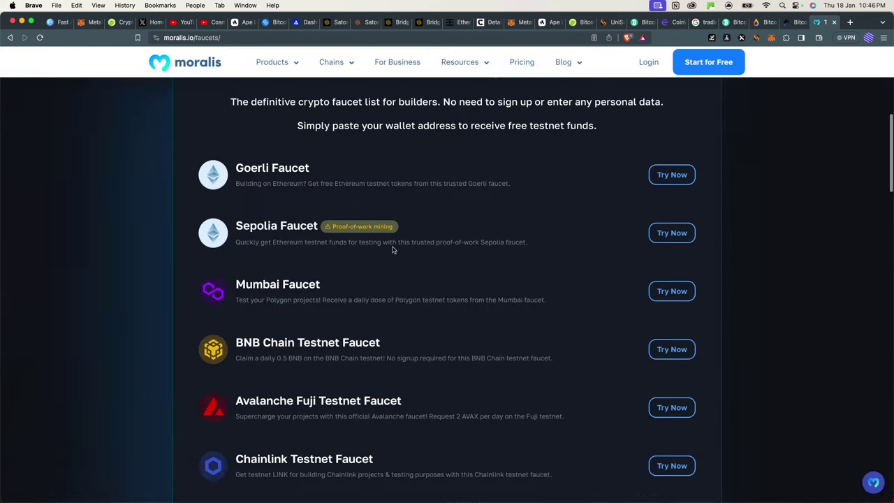
scroll(777, 116, "up", 5)
left_click(771, 38)
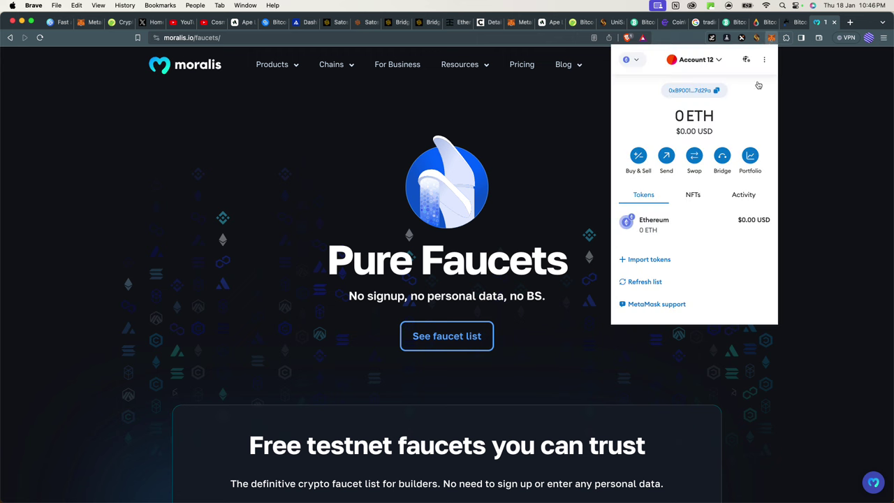
- Put MetaMask on the Sepolia network, copy the account address, then dismiss the popup
left_click(764, 61)
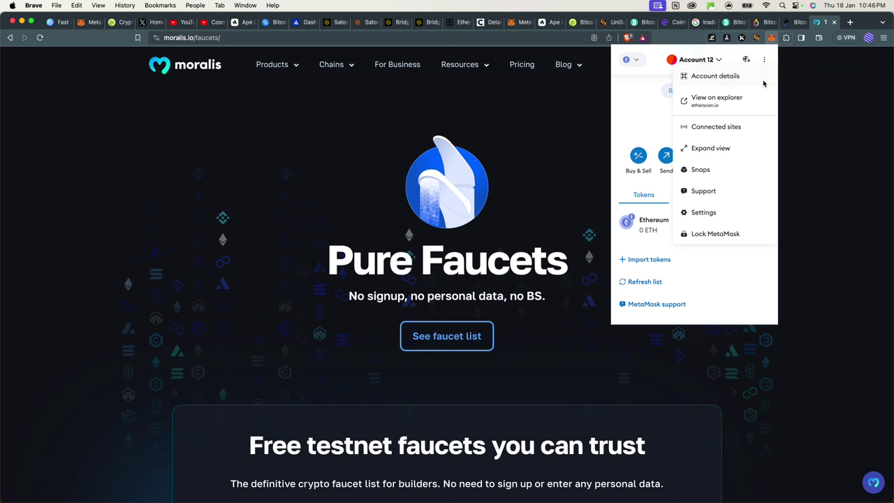
left_click(627, 63)
left_click(627, 63)
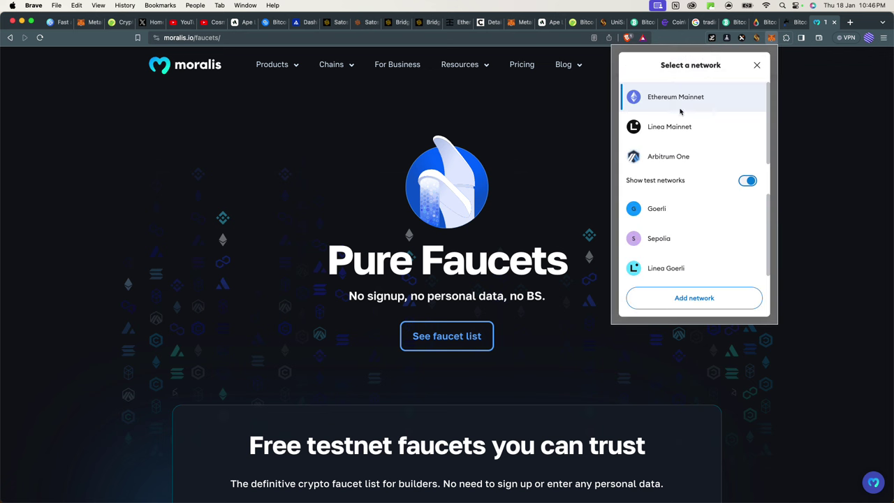
scroll(672, 137, "down", 1)
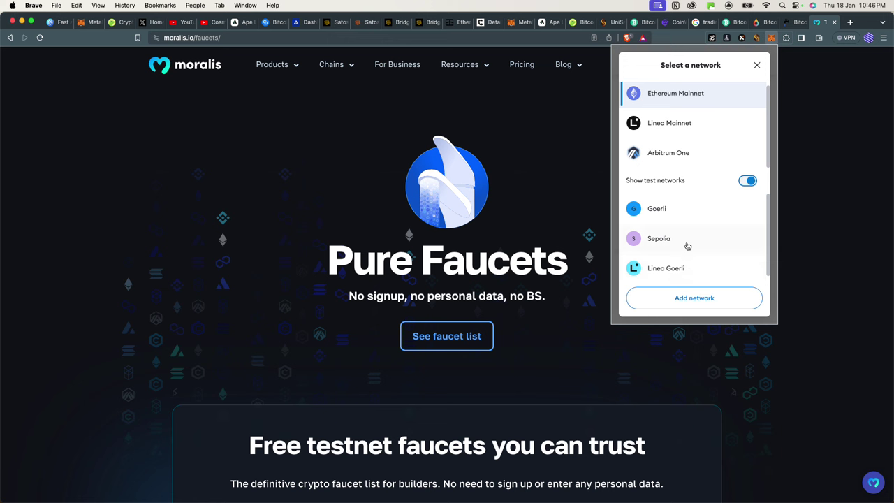
left_click(755, 66)
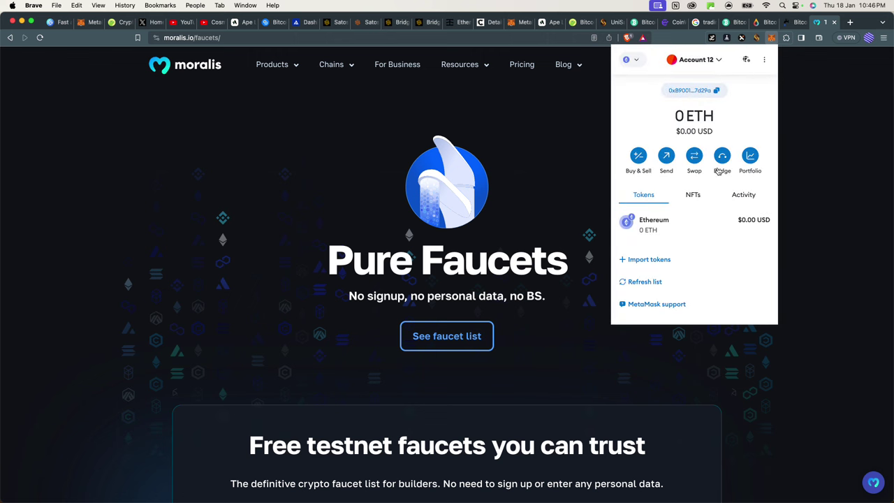
left_click(631, 59)
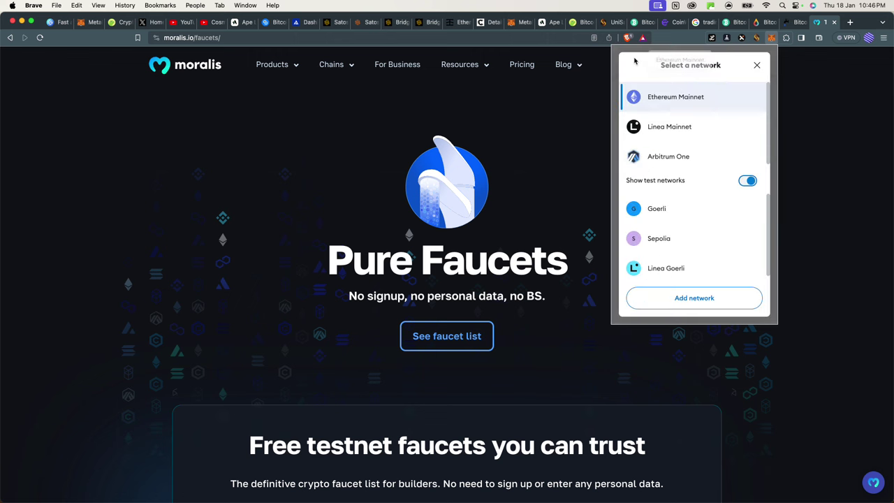
left_click(675, 242)
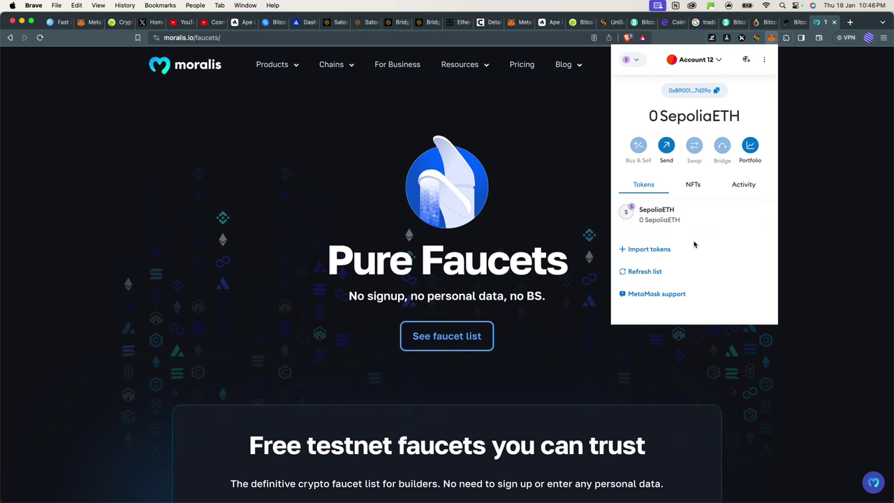
left_click(717, 91)
left_click(520, 90)
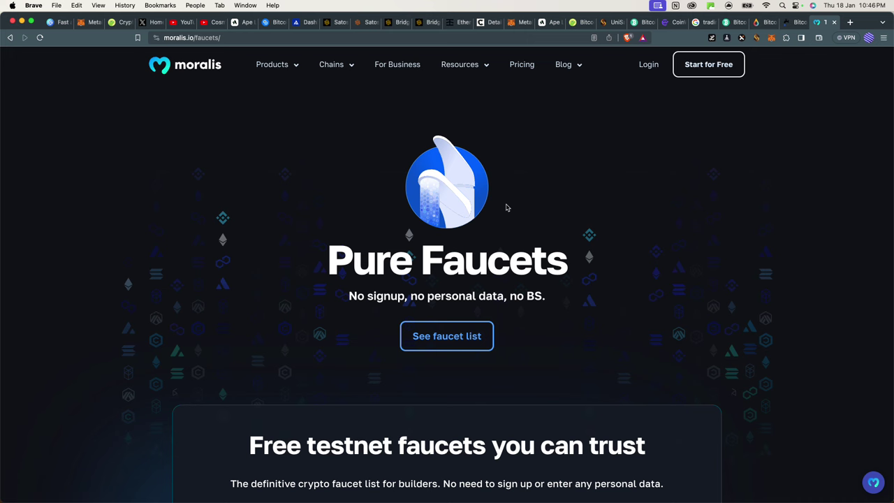
scroll(505, 205, "down", 3)
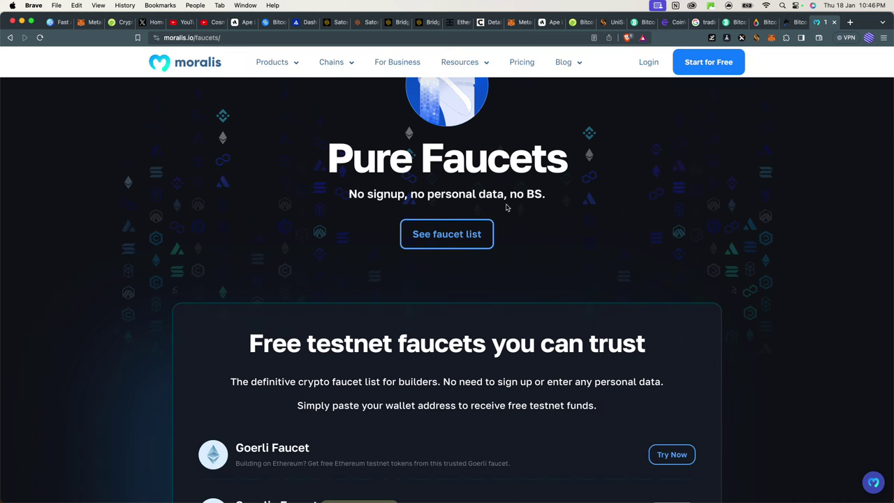
scroll(531, 238, "up", 3)
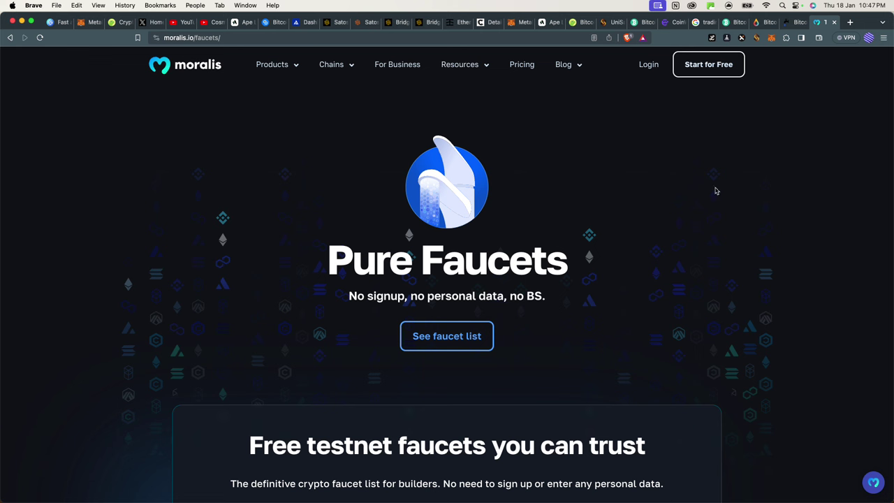
left_click(771, 38)
left_click(636, 63)
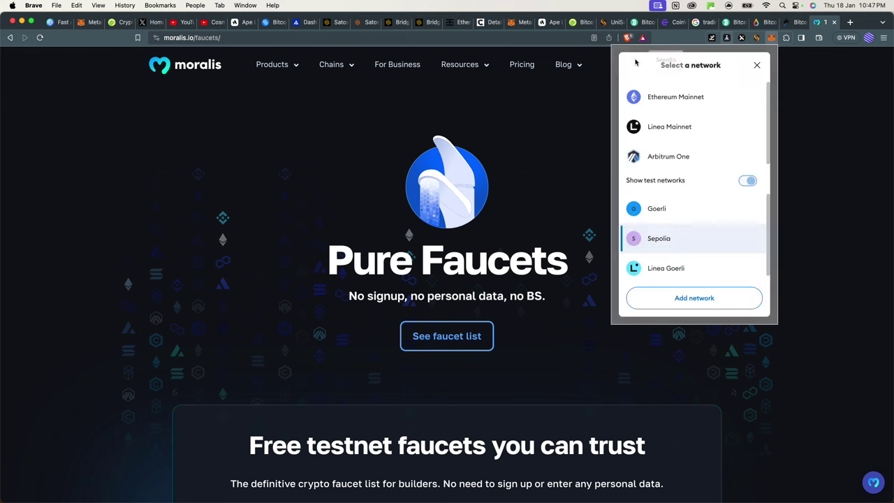
left_click(503, 273)
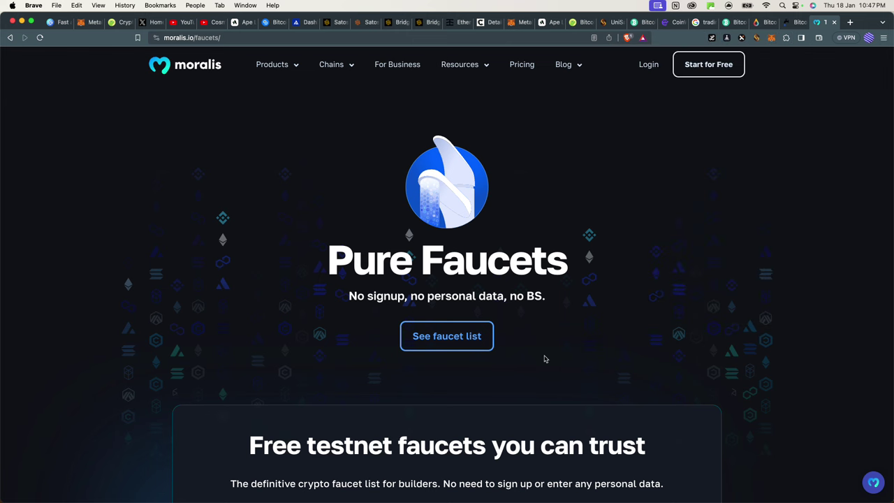
scroll(545, 359, "down", 1)
scroll(545, 358, "down", 4)
scroll(606, 211, "up", 5)
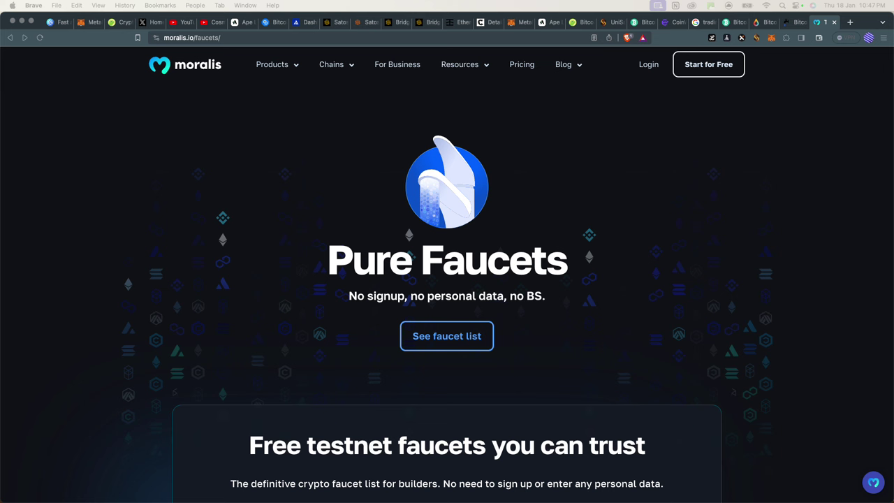
- Load sepoliafaucet.com in a new tab and scroll to the verification
left_click(850, 22)
type("sepoliafaucet.com")
key("Return")
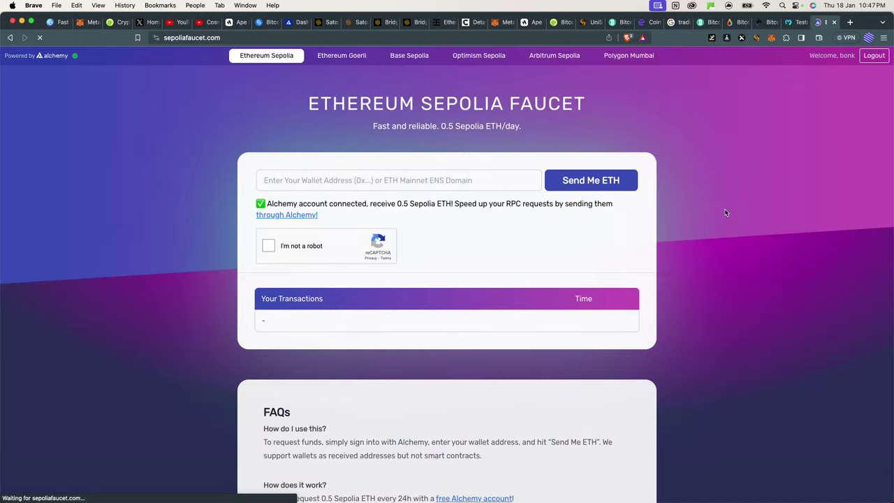
scroll(655, 282, "down", 2)
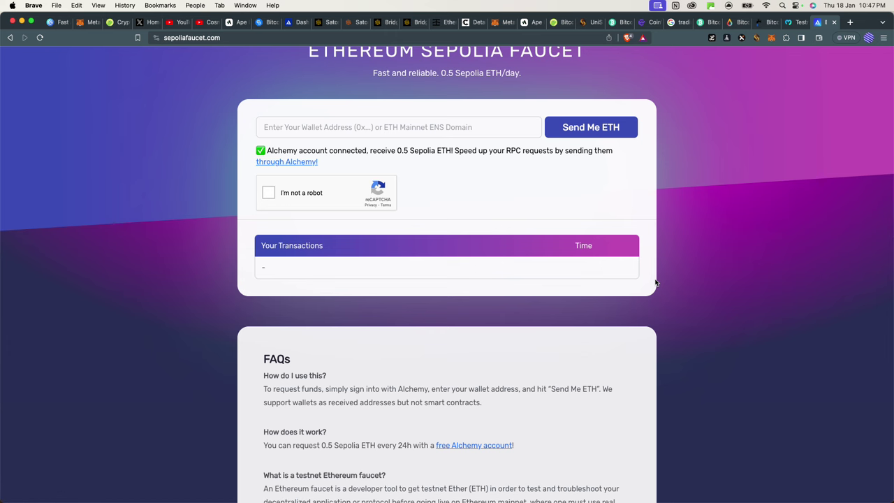
- Start the reCAPTCHA and select all the motorcycle tiles in the first round
left_click(270, 195)
left_click(362, 190)
left_click(380, 193)
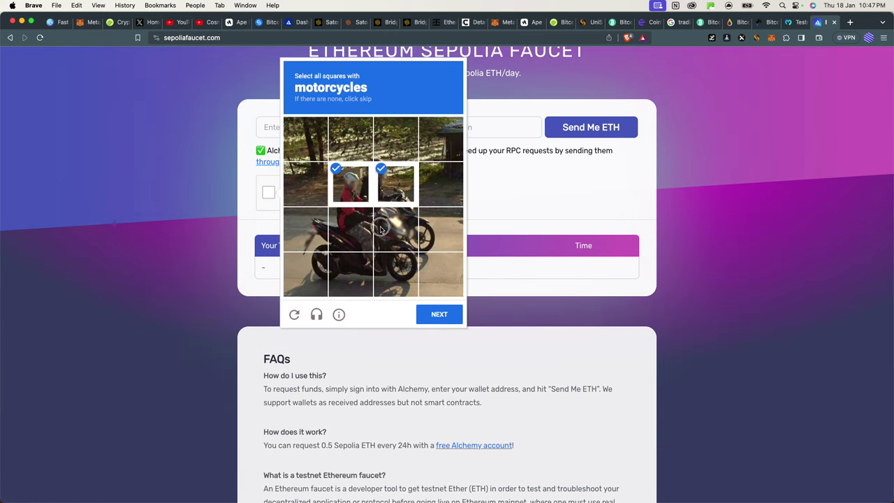
left_click(385, 222)
left_click(358, 227)
left_click(356, 271)
left_click(392, 275)
left_click(308, 231)
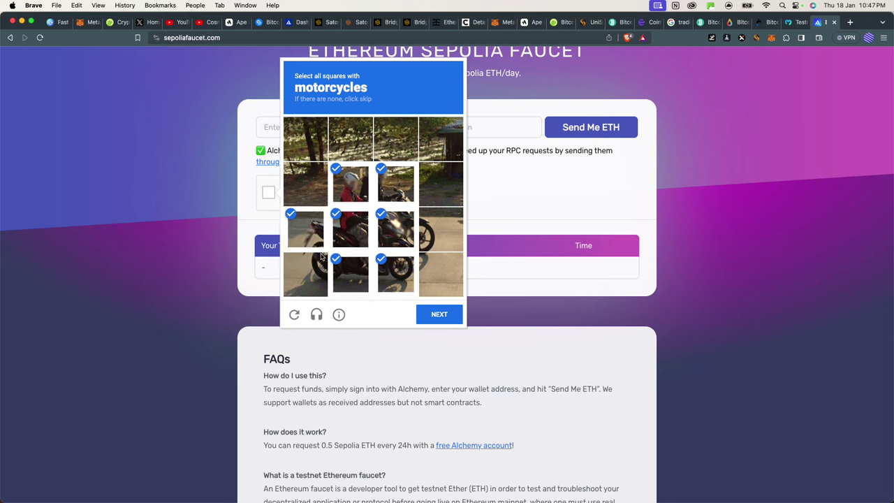
left_click(321, 264)
left_click(426, 236)
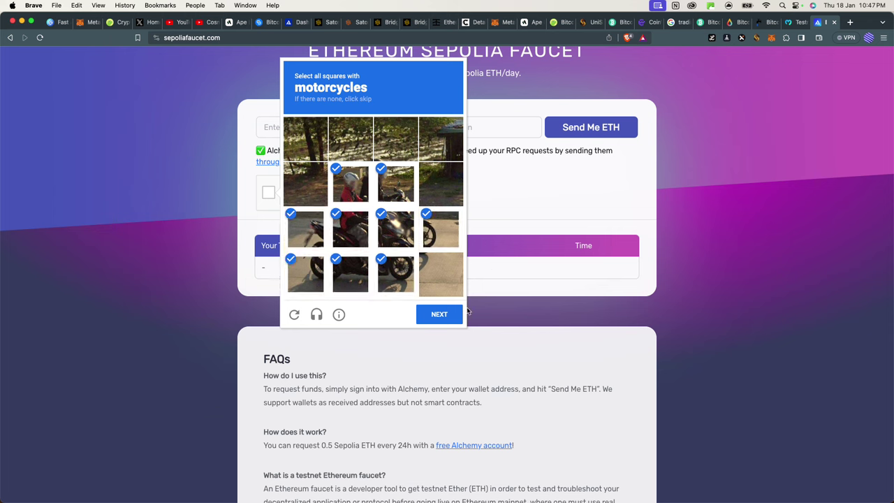
left_click(444, 320)
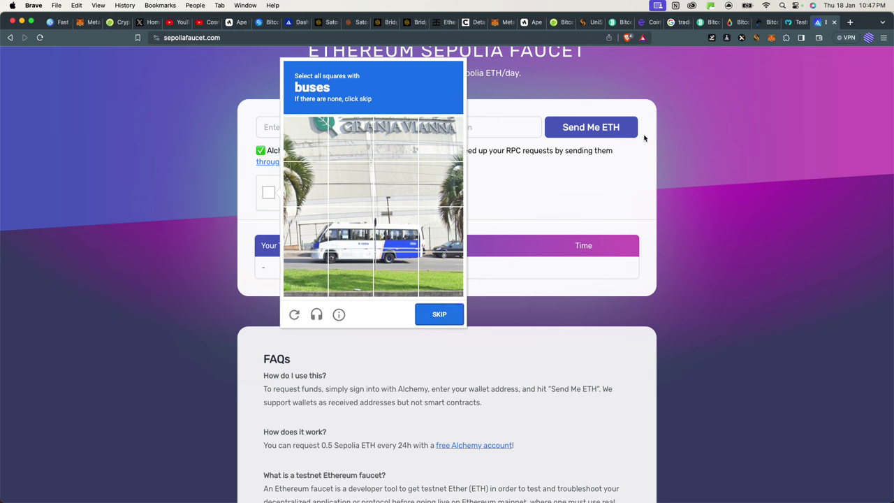
- Copy the wallet address from the MetaMask popup
left_click(771, 38)
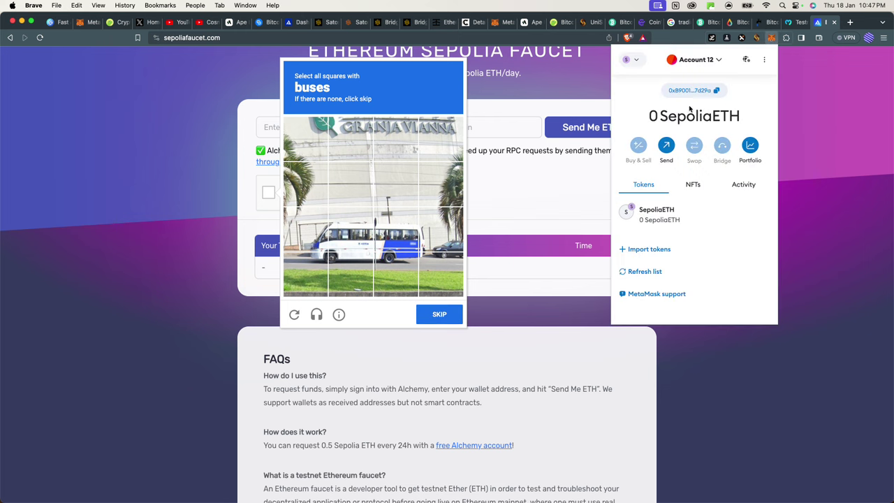
left_click(716, 90)
left_click(406, 261)
- Select every tile showing the bus and submit the reCAPTCHA
left_click(406, 261)
left_click(395, 234)
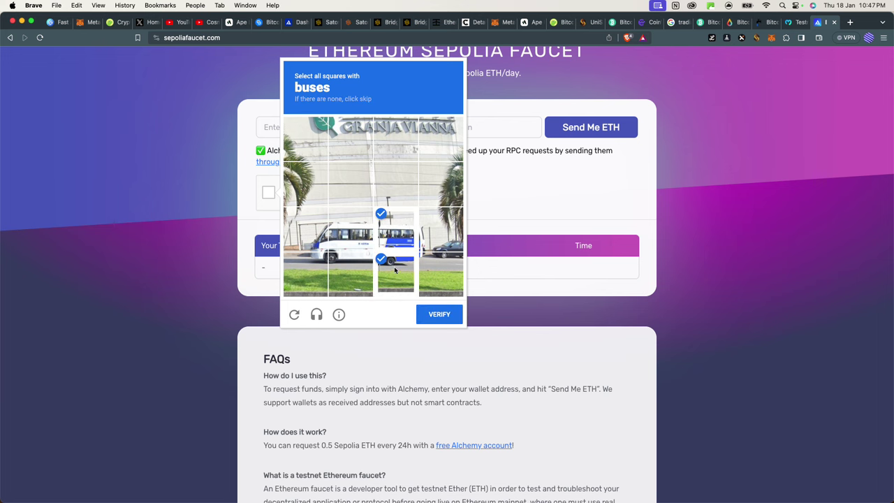
left_click(344, 256)
left_click(347, 237)
left_click(317, 237)
left_click(307, 273)
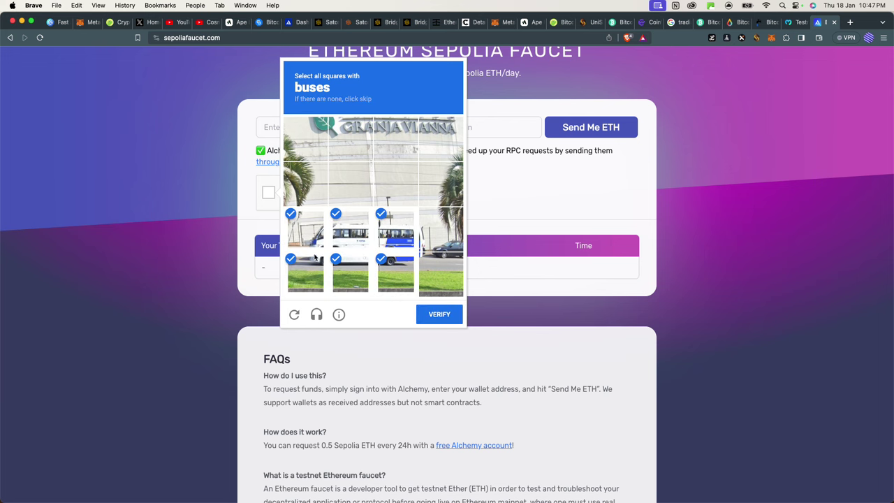
left_click(440, 315)
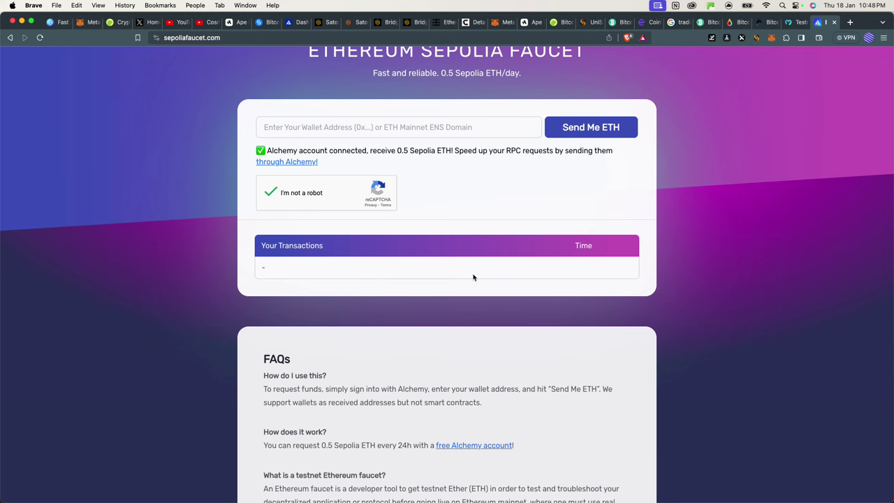
- Paste the wallet address, send the ETH request, and confirm 0.5 SepoliaETH in MetaMask
left_click(393, 127)
key("super+v")
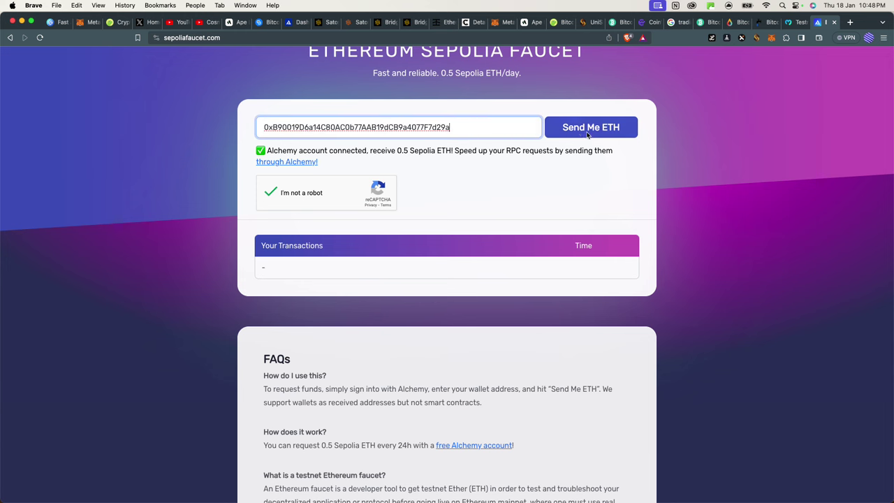
left_click(589, 129)
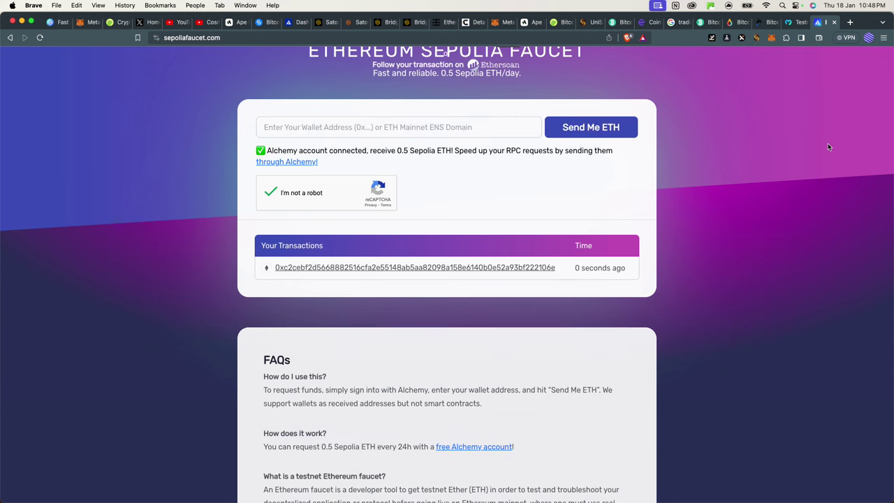
left_click(772, 38)
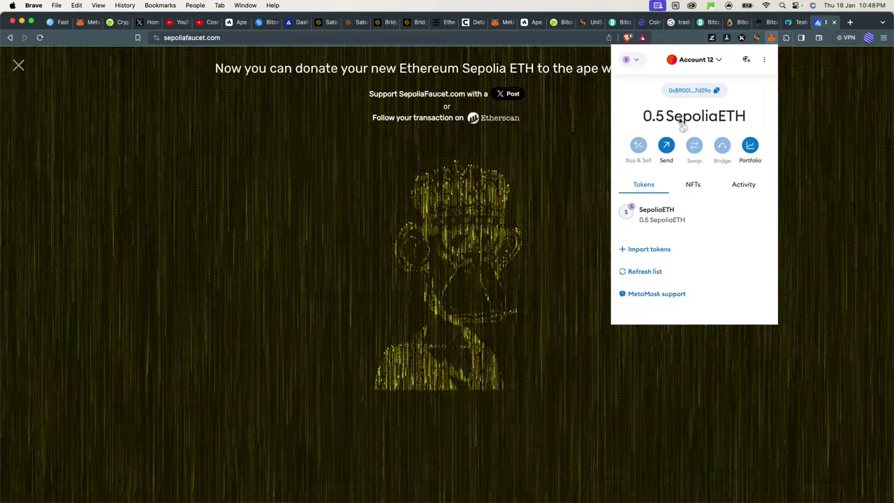
left_click(564, 163)
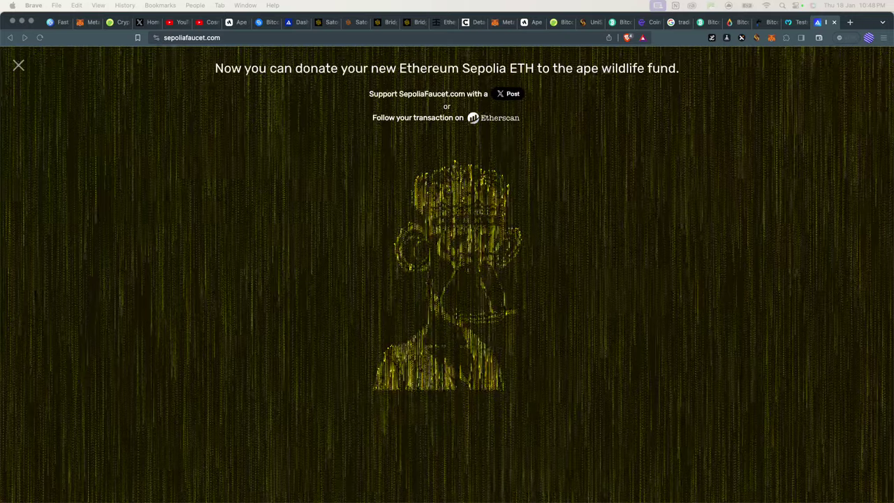
- Load the Goerli PoW Faucet at goerli-faucet.pk910.de in a new tab
left_click(851, 22)
key("super+v")
key("Return")
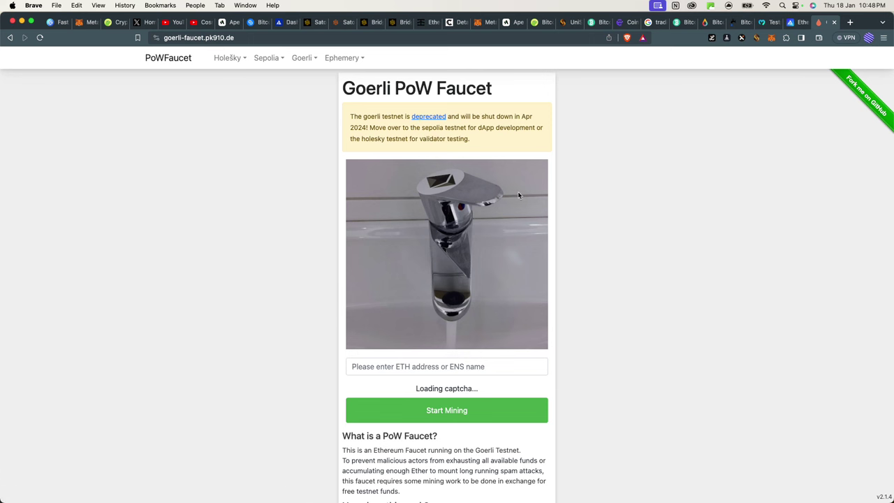
- Replace the wrongly pasted URL with the MetaMask address and start the hCaptcha
left_click(531, 365)
key("super+v")
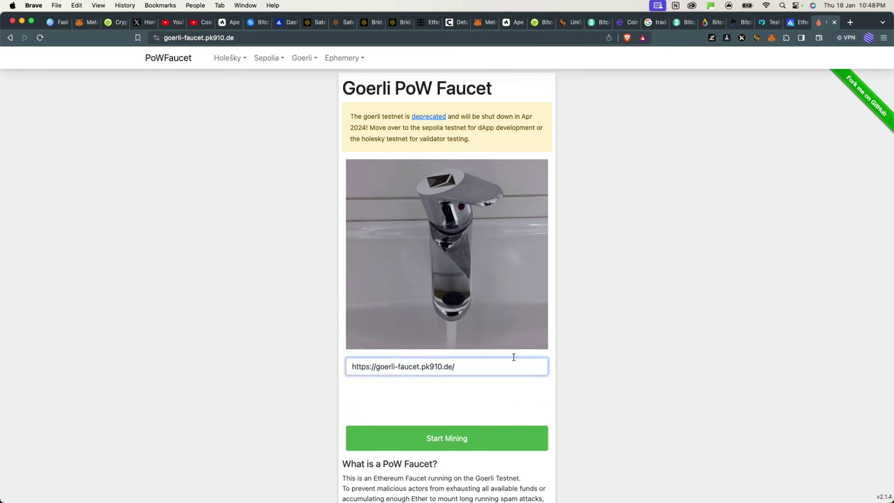
key("super+a")
key("BackSpace")
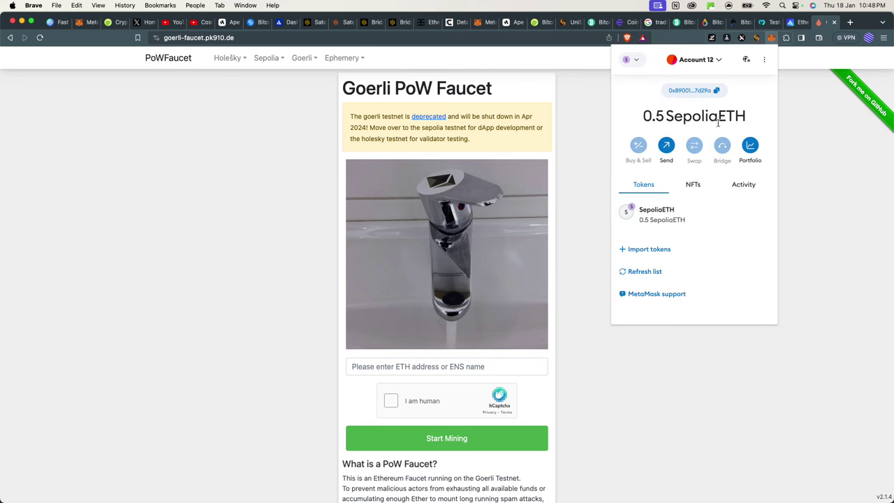
left_click(719, 90)
left_click(361, 374)
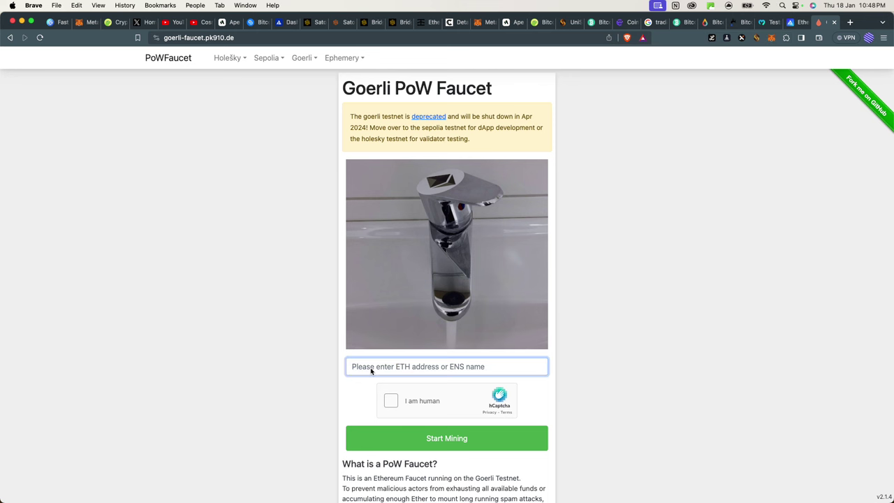
key("cmd+v")
left_click(391, 400)
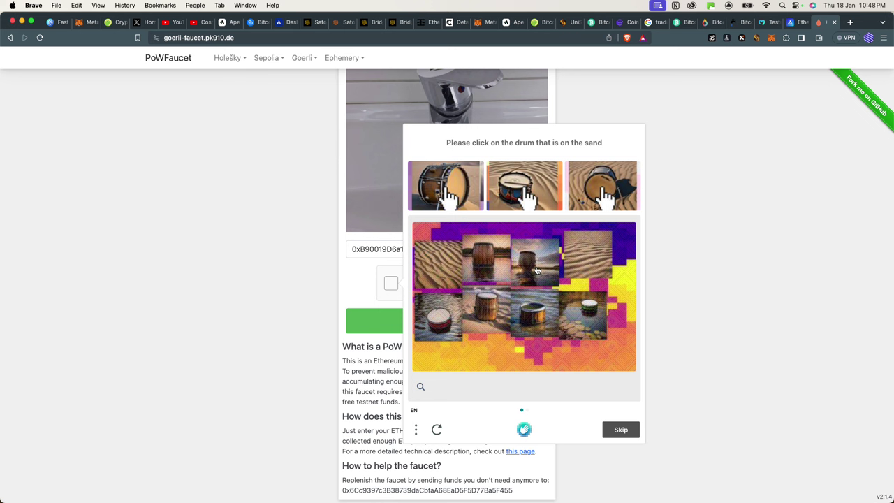
- Pick the drum on the sand in both hCaptcha rounds, verify, and start mining
left_click(493, 302)
left_click(618, 431)
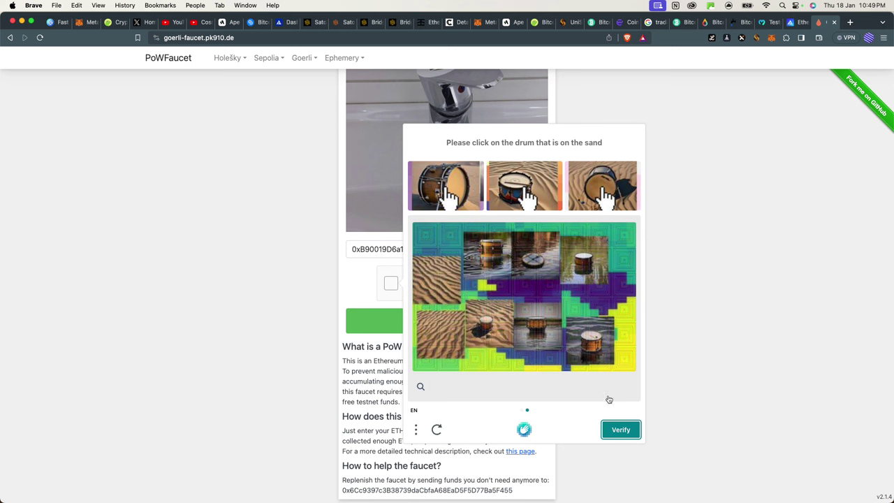
left_click(496, 314)
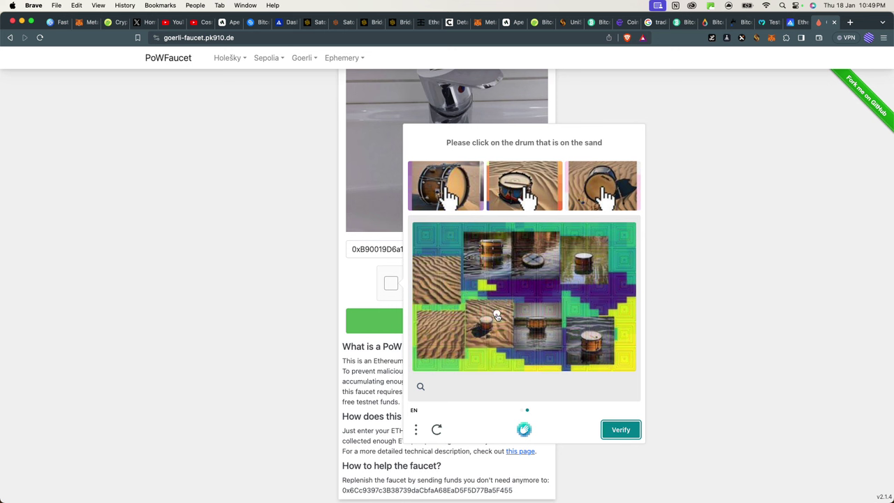
left_click(629, 431)
left_click(434, 316)
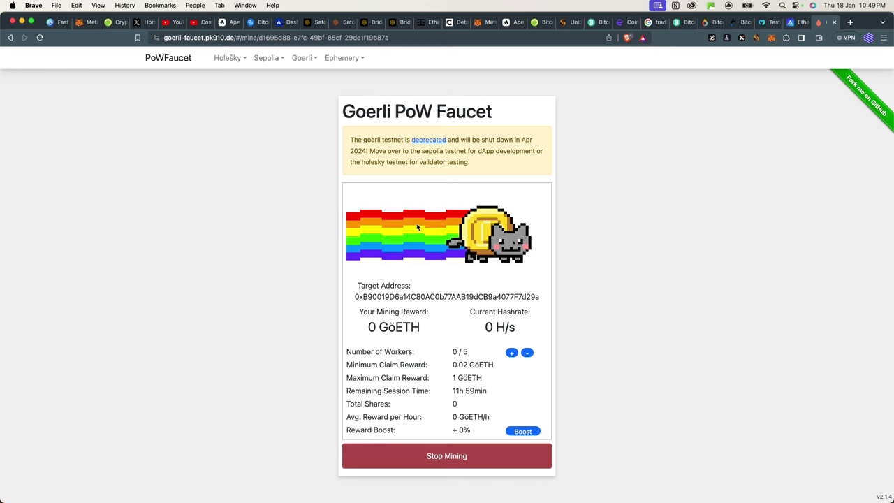
- Check the MetaMask balance while mining climbs to 0.027 GöETH from 9 shares
left_click(772, 38)
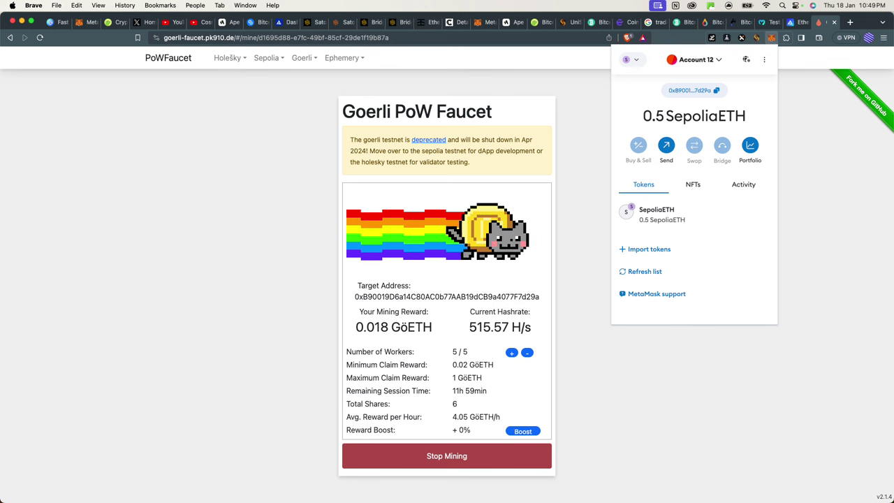
key("super+Tab")
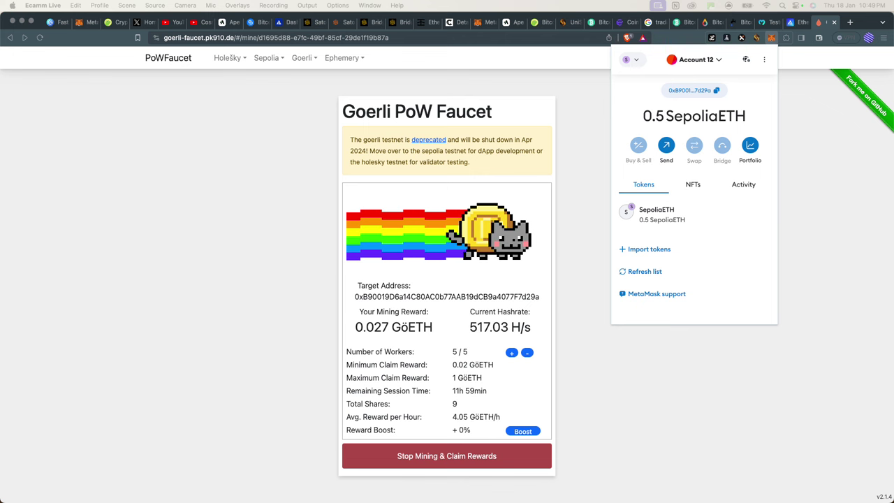
left_click(791, 222)
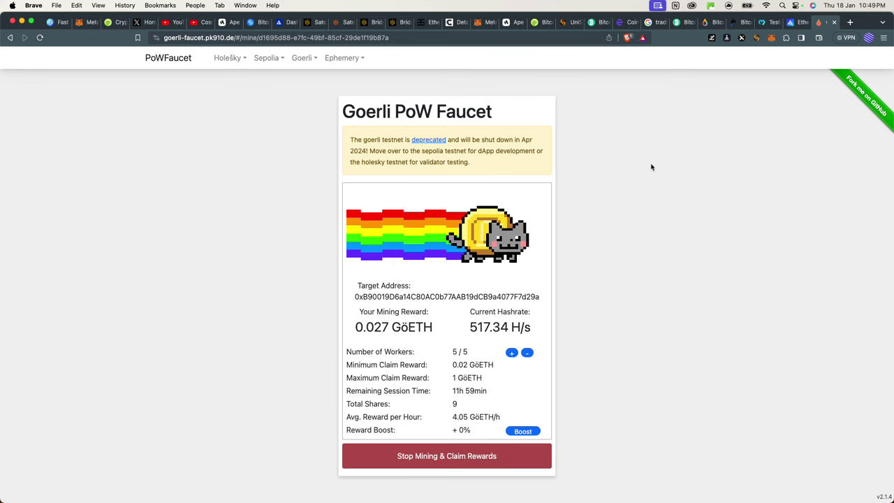
- Switch to the coinw.com tab and browse its promotions and BTC/USDT spot and futures prices
left_click(623, 23)
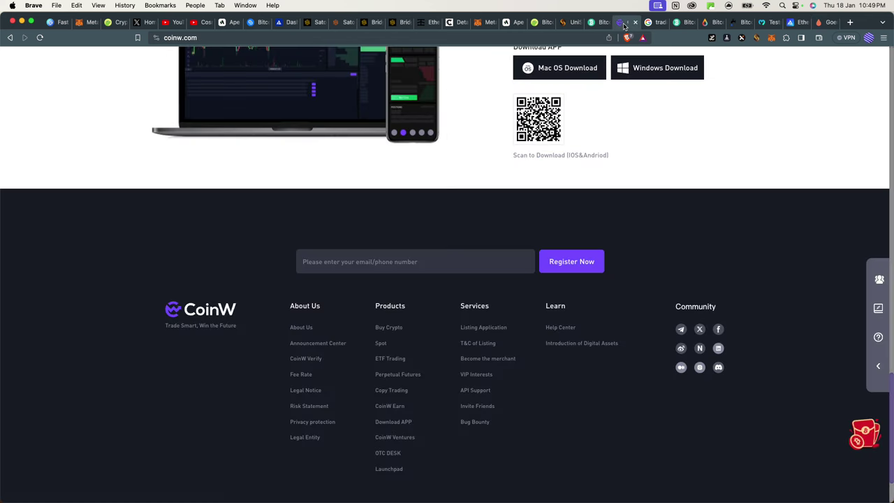
scroll(582, 206, "up", 15)
scroll(582, 206, "up", 10)
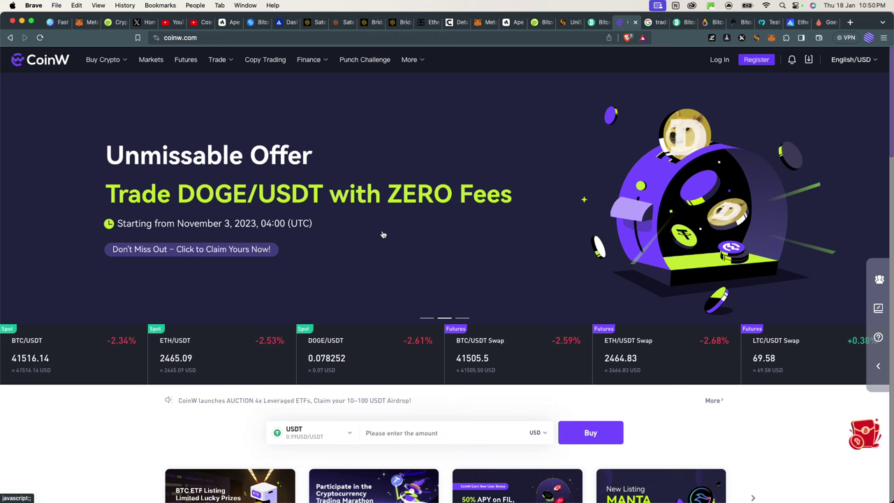
scroll(382, 271, "down", 1)
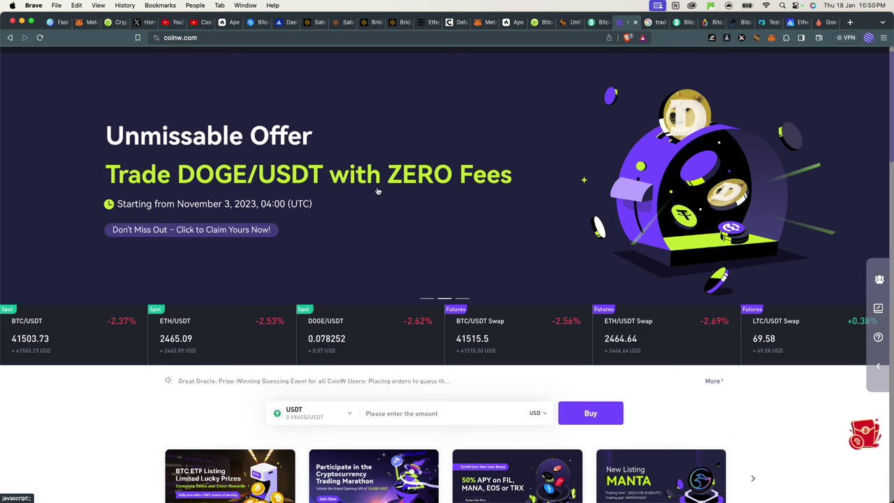
scroll(466, 275, "down", 3)
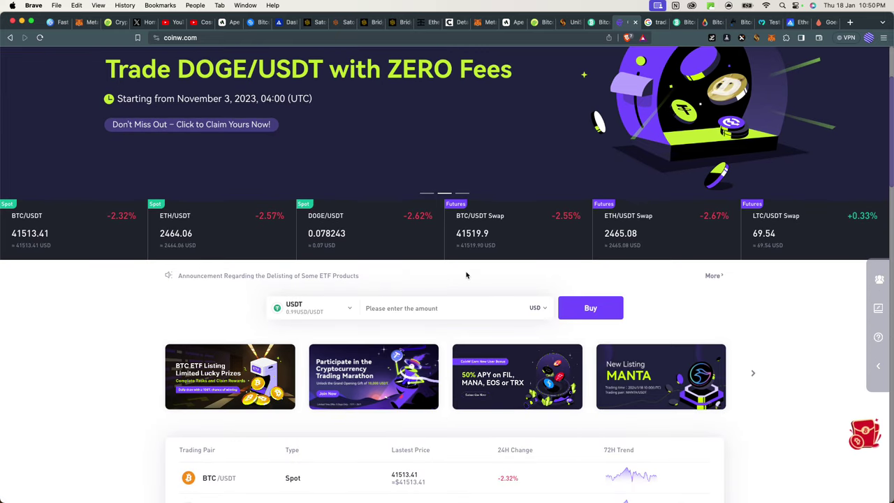
scroll(467, 275, "up", 3)
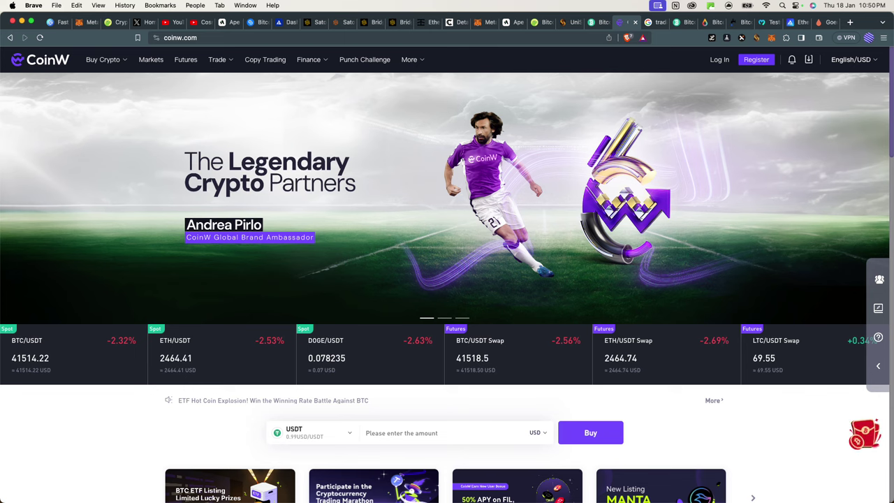
scroll(618, 417, "down", 3)
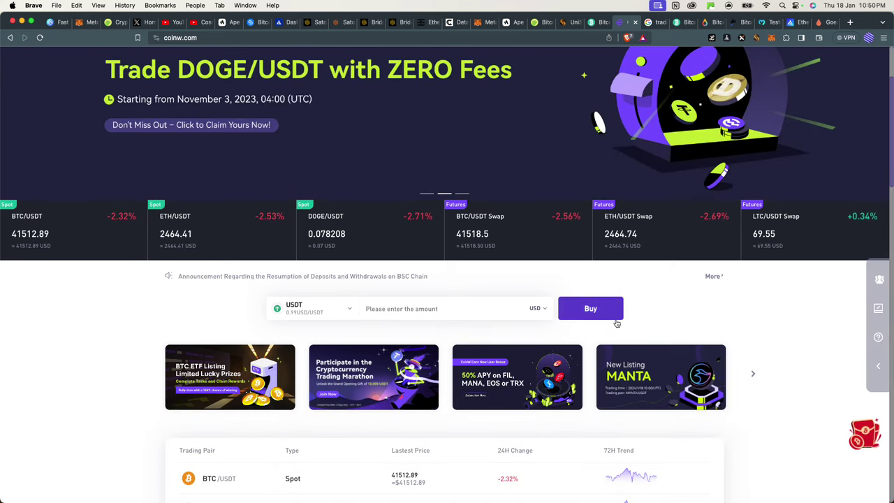